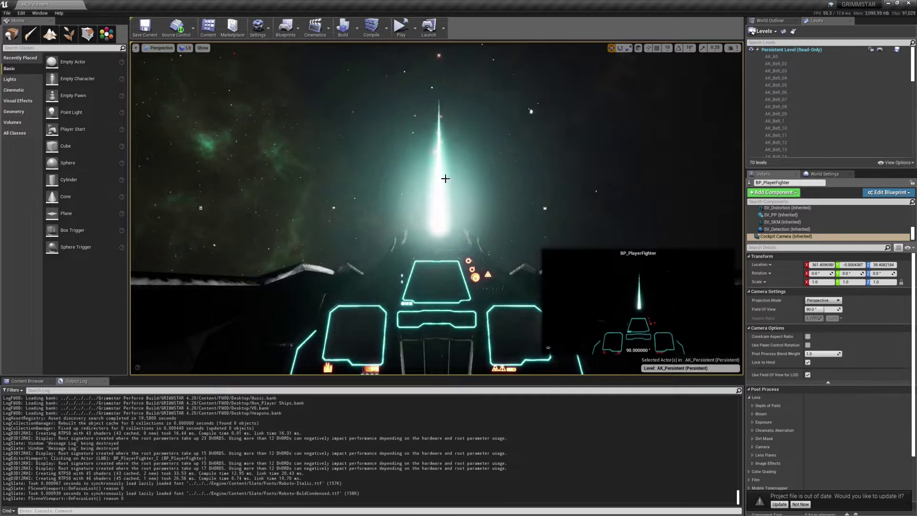
Look around the BP_PlayerFighter cockpit from the cockpit camera's position in the level
right_drag(445, 180, 320, 272)
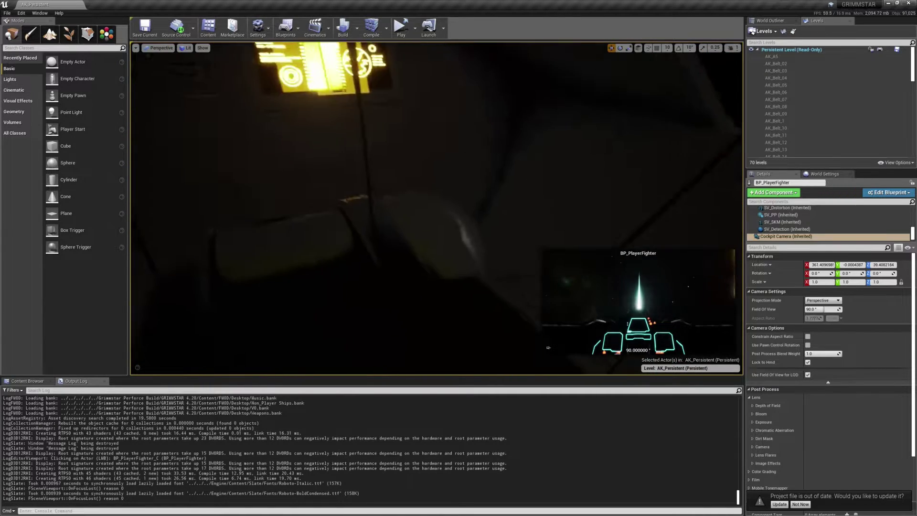
right_drag(548, 347, 547, 348)
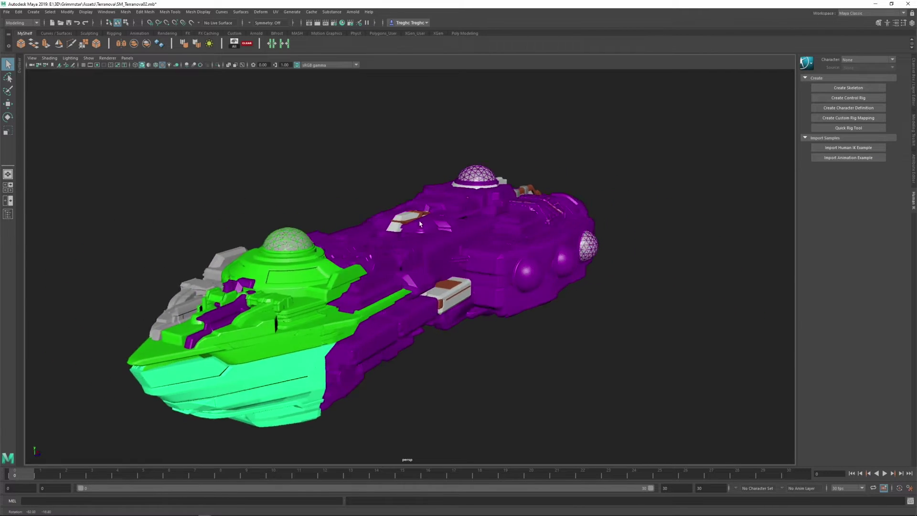
Switch to Maya and examine the Terranova ship model from the side, rear and underside
alt+drag(420, 223, 484, 225)
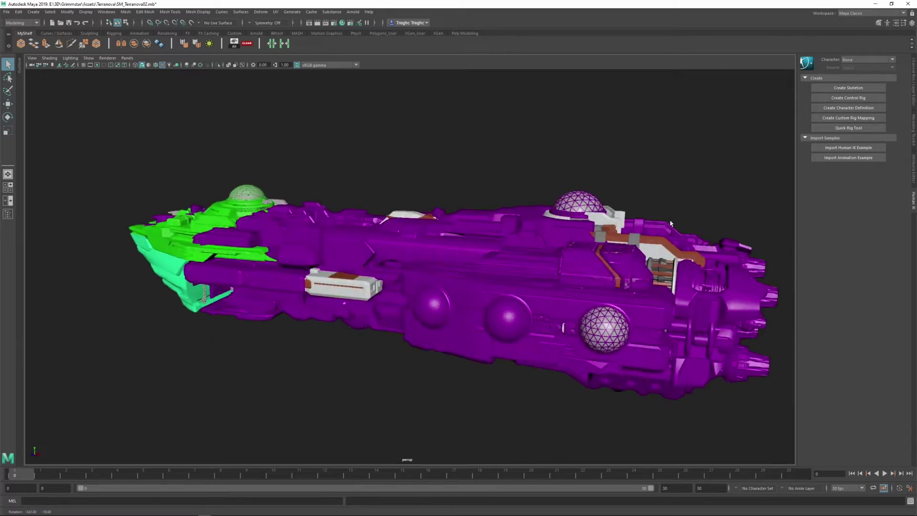
mouse_move(689, 235)
alt+mouse_down()
mouse_move(690, 260)
mouse_move(686, 237)
alt+mouse_up()
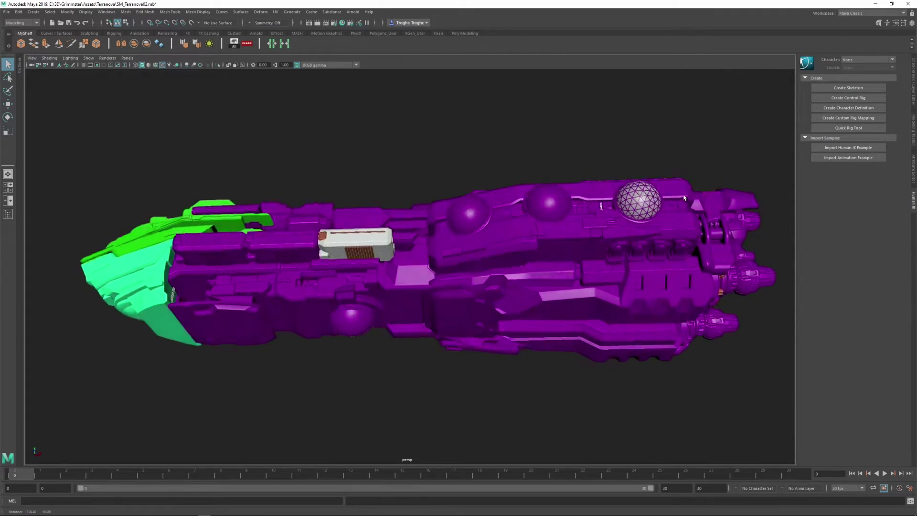
alt+drag(684, 197, 685, 234)
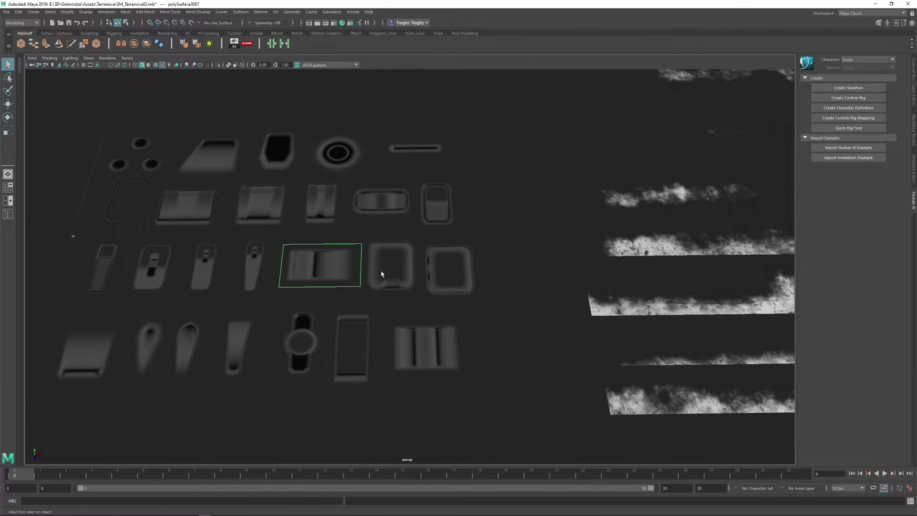
Examine the panel-detail and grunge decal planes laid out beside the ship, selecting a grunge strip
alt+middle_drag(524, 263, 357, 282)
click(575, 259)
alt+middle_drag(575, 258, 482, 336)
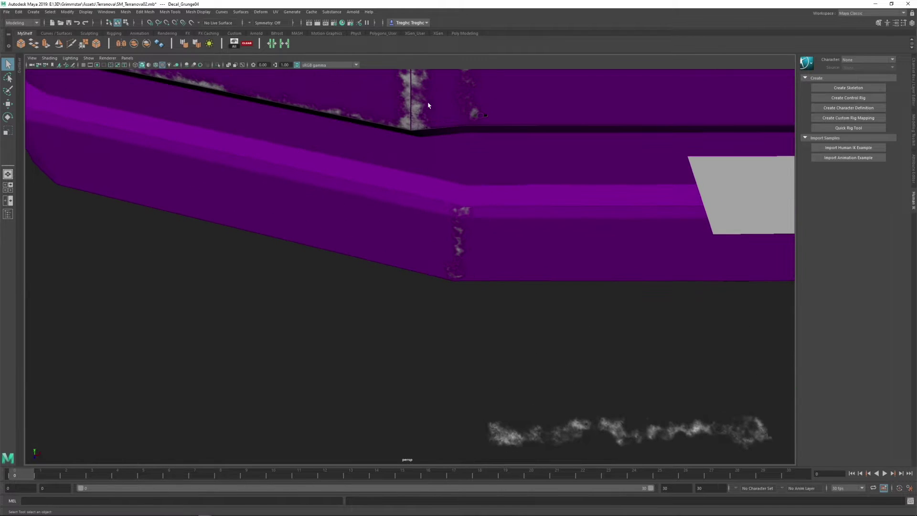
Inspect the grunge decals along the Terranova hull's panel seams and select the adjoining hull mesh
alt+middle_drag(421, 98, 451, 247)
scroll(445, 253, up, 5)
alt+drag(420, 271, 434, 252)
scroll(509, 271, down, 3)
click(510, 270)
scroll(504, 266, down, 5)
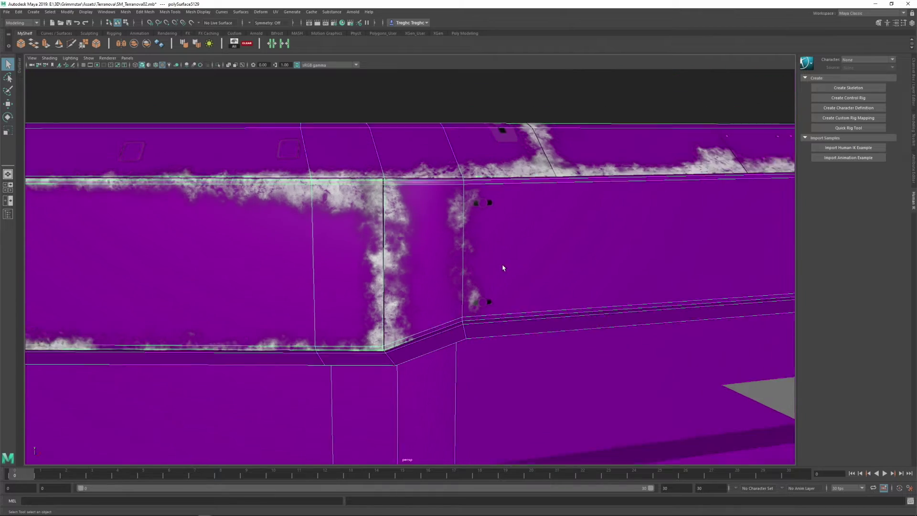
Examine the hatch, round-hole and grunge decals on the upper hull by selecting them individually
alt+middle_drag(422, 216, 664, 233)
alt+drag(496, 206, 480, 256)
click(408, 183)
alt+drag(415, 189, 445, 209)
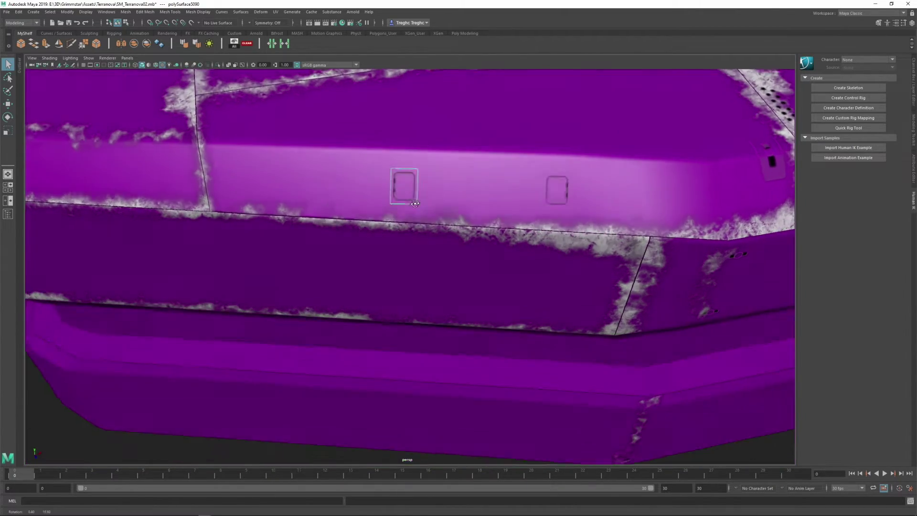
alt+middle_drag(451, 210, 310, 289)
alt+middle_drag(530, 232, 346, 272)
click(481, 233)
alt+drag(528, 210, 495, 237)
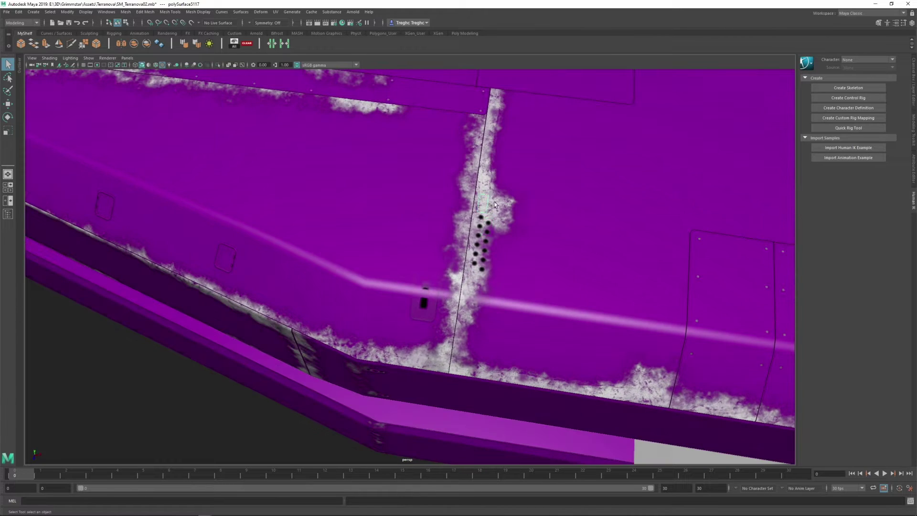
alt+drag(495, 205, 467, 258)
click(458, 219)
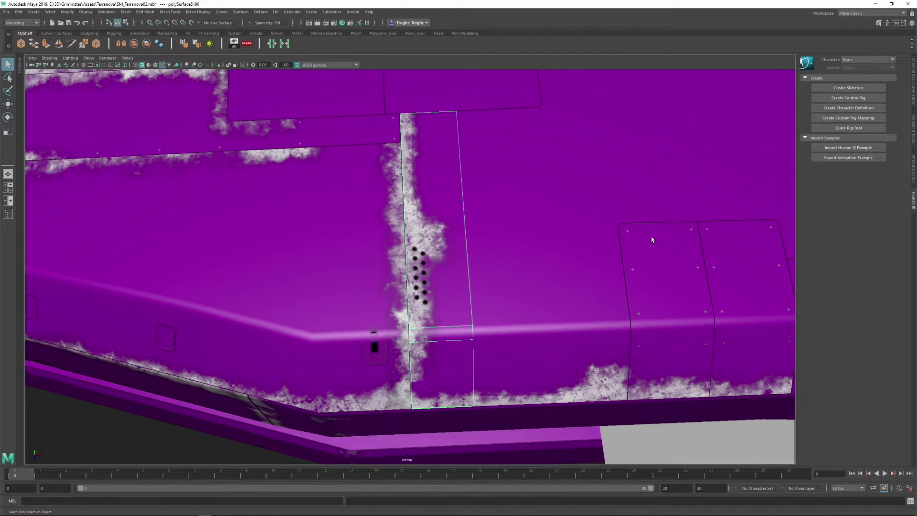
Inspect the bolted hull panels up close and select the seam strip between the two panels
alt+middle_drag(652, 240, 327, 211)
scroll(389, 248, up, 8)
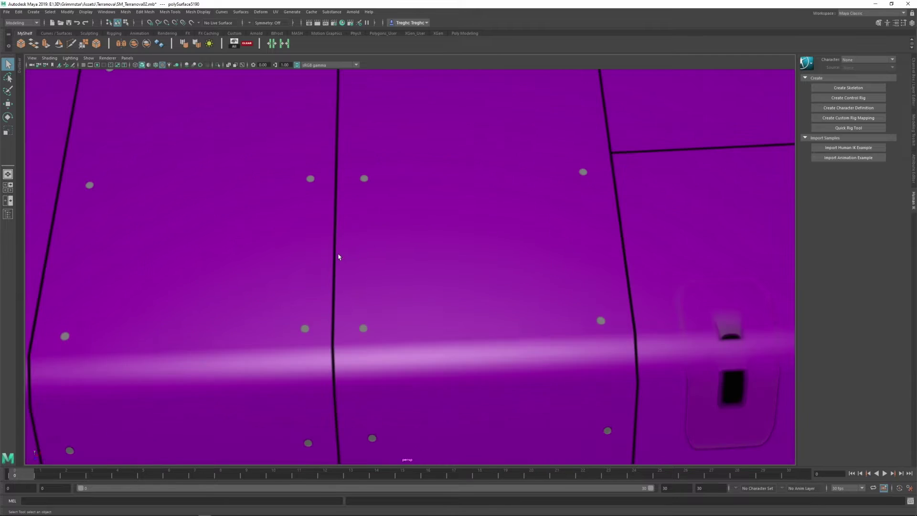
alt+middle_drag(338, 257, 412, 215)
scroll(407, 238, up, 3)
click(413, 252)
scroll(417, 260, down, 6)
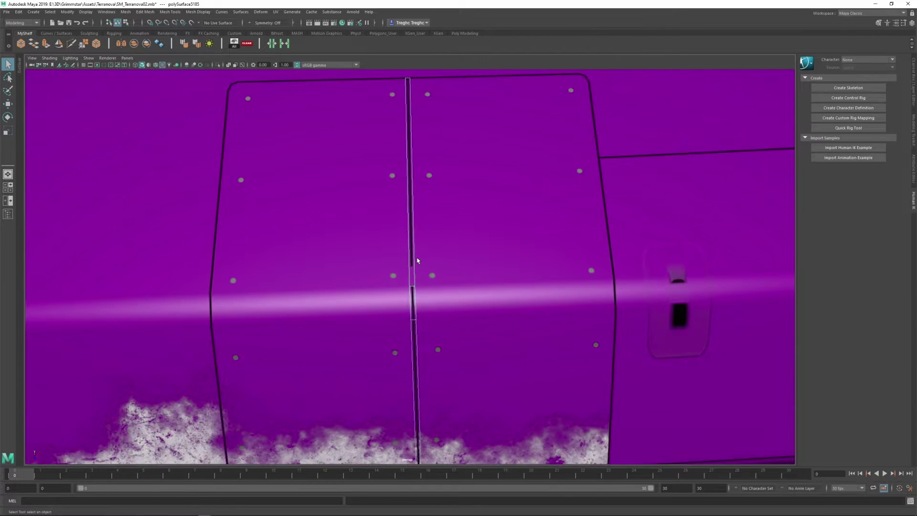
scroll(417, 260, down, 5)
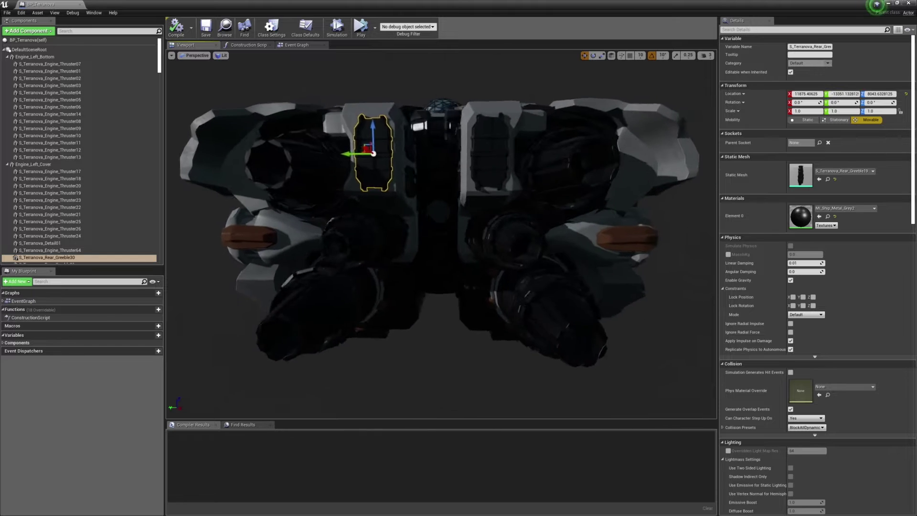
Switch to the BP_Terranova Blueprint in Unreal and examine the textured engines and hull panels under changing light
alt+drag(441, 234, 709, 246)
right_drag(441, 234, 496, 133)
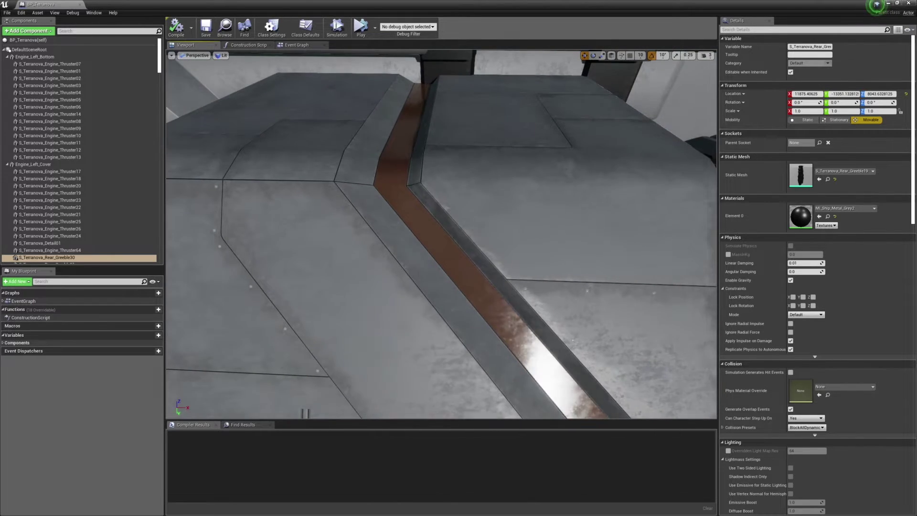
drag(496, 133, 427, 139)
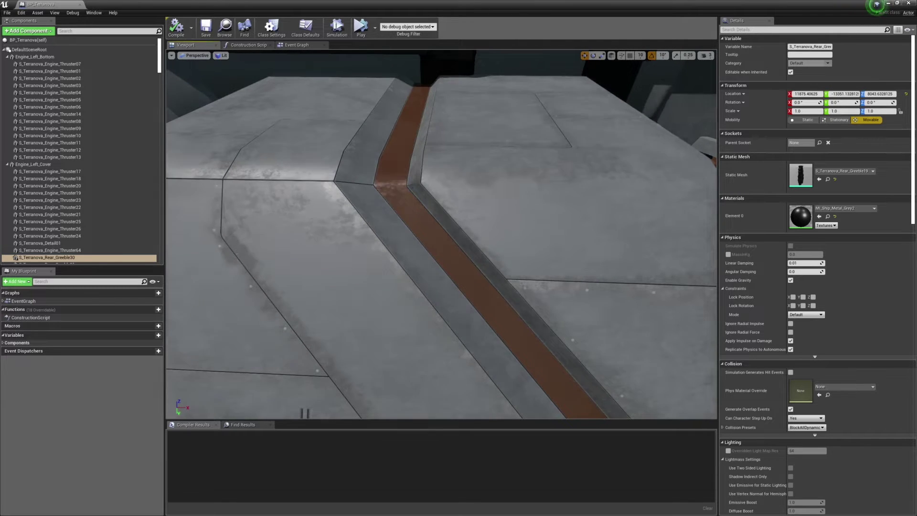
click(428, 173)
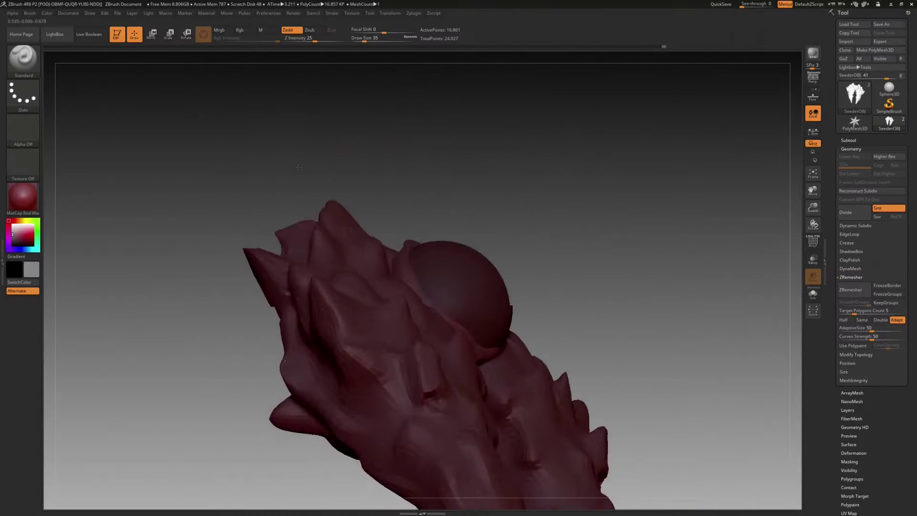
Check the Alien Seeder model sheet reference image and return to the ZBrush sculpt
key(alt+Tab)
key(alt+Tab)
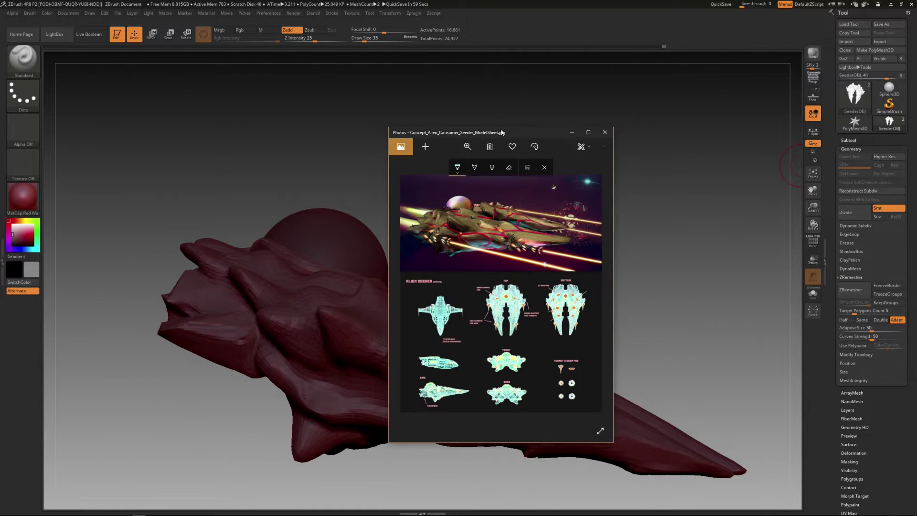
key(alt+Tab)
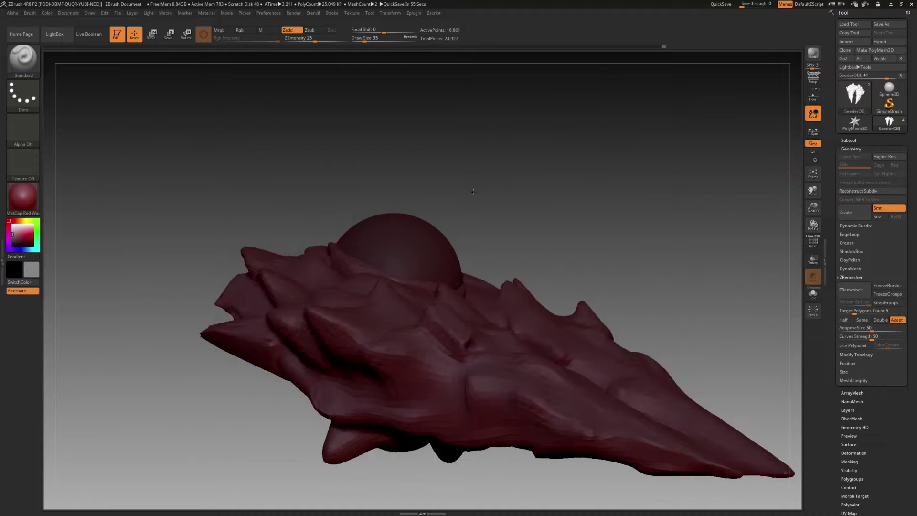
Reshape the spikes along the Seeder's front edge with the Move brush, reducing the draw size to 33
mouse_move(525, 172)
mouse_down()
mouse_move(227, 235)
mouse_move(248, 253)
mouse_up()
drag(305, 251, 291, 255)
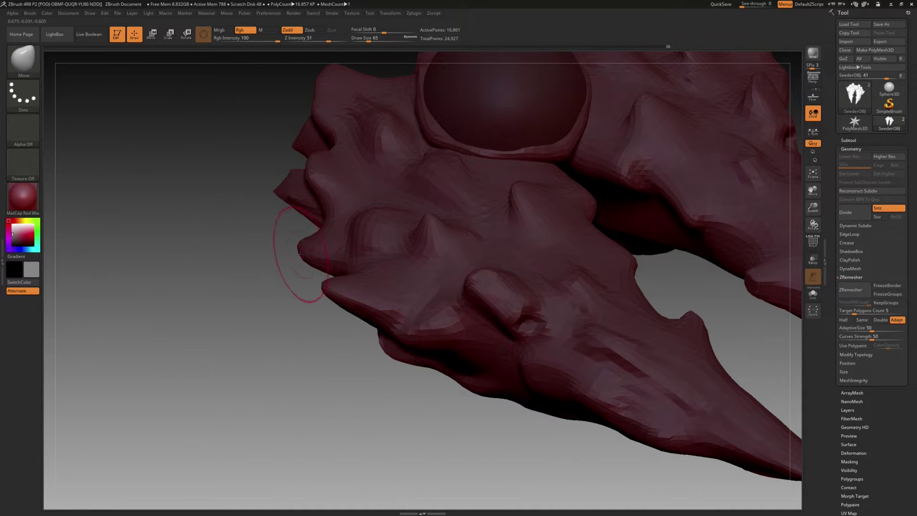
key(bracketleft)
key(bracketleft)
key(bracketleft)
mouse_move(268, 220)
mouse_down()
mouse_move(279, 253)
mouse_move(284, 242)
mouse_up()
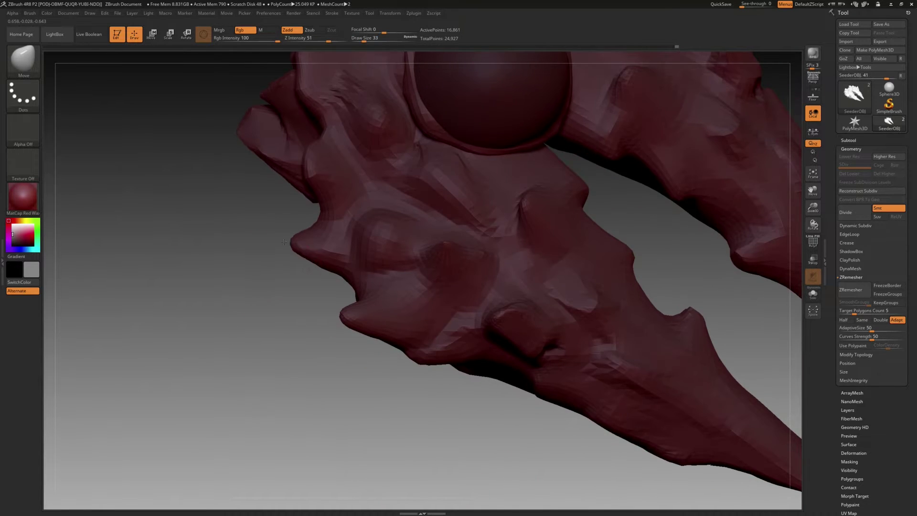
mouse_move(268, 302)
mouse_down()
mouse_move(334, 258)
mouse_move(287, 246)
mouse_up()
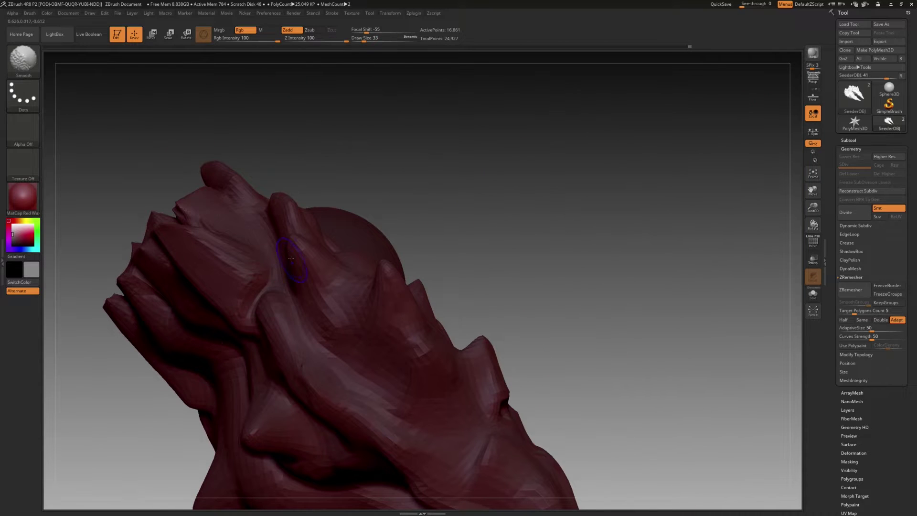
Reduce the brush size and switch to the Inflat brush for sculpting the Seeder's spikes
mouse_move(373, 129)
mouse_down()
mouse_move(411, 169)
mouse_move(274, 337)
mouse_up()
mouse_move(473, 329)
mouse_down()
mouse_move(516, 311)
mouse_move(432, 300)
mouse_move(302, 311)
mouse_move(380, 298)
mouse_move(364, 311)
mouse_move(354, 273)
mouse_move(370, 288)
mouse_move(389, 281)
mouse_move(587, 394)
mouse_move(509, 213)
mouse_move(591, 161)
mouse_move(568, 146)
mouse_move(322, 193)
mouse_up()
key(bracketleft)
key(s)
click(495, 213)
key(b)
key(i)
key(n)
drag(562, 153, 539, 163)
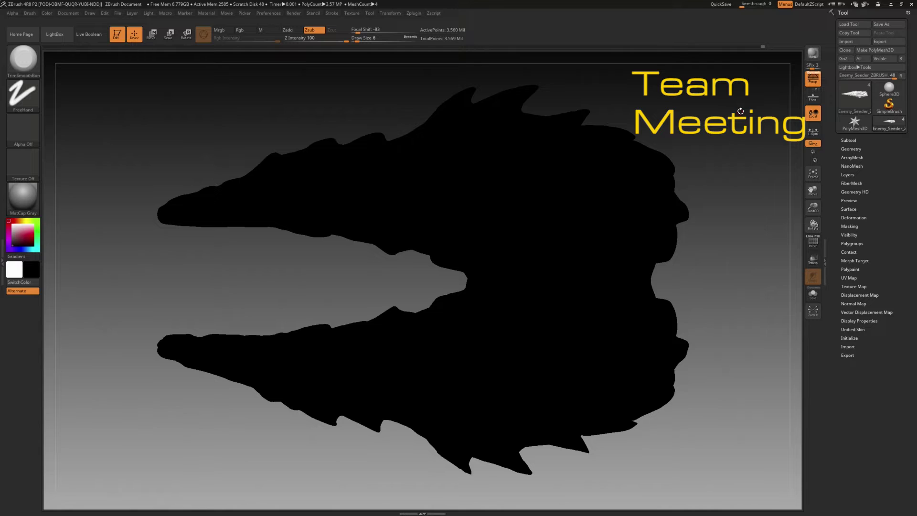
Review the Seeder sculpt's flat silhouette and side profile, adjusting the brush size
drag(740, 93, 679, 101)
key(s)
drag(302, 271, 304, 271)
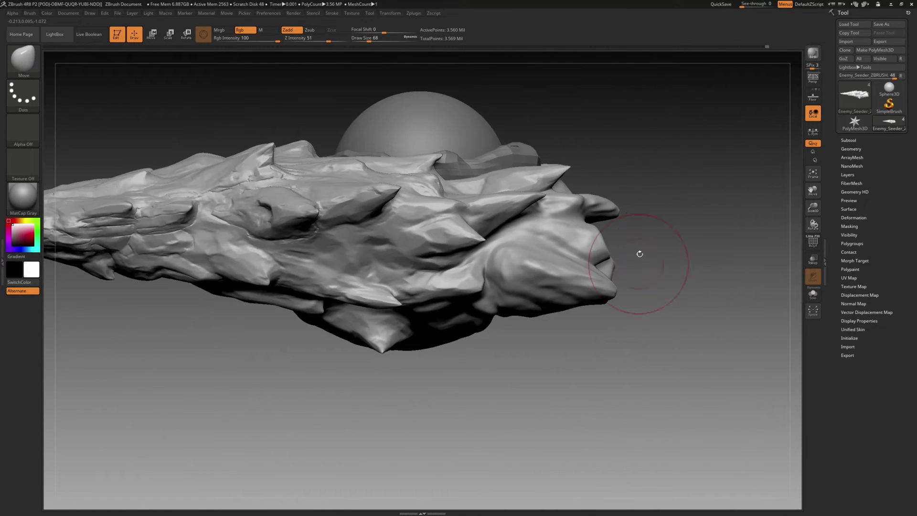
drag(201, 138, 399, 188)
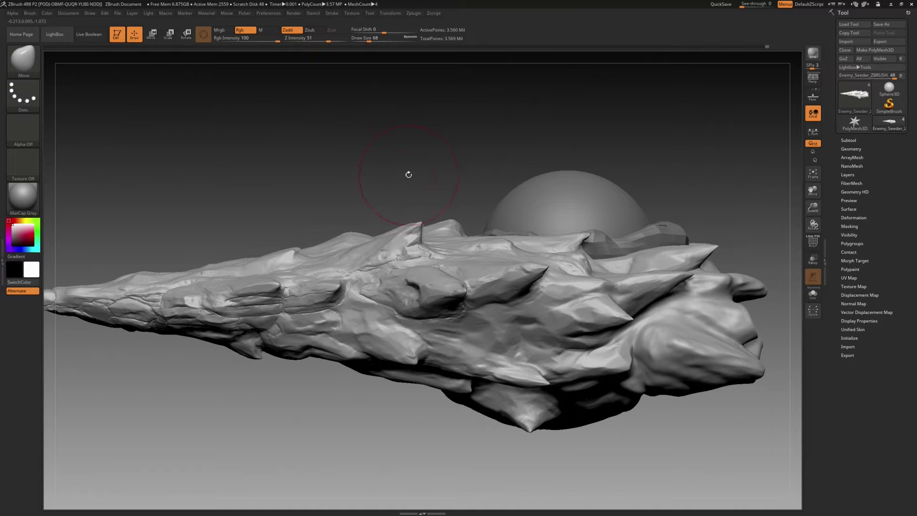
key(alt+Tab)
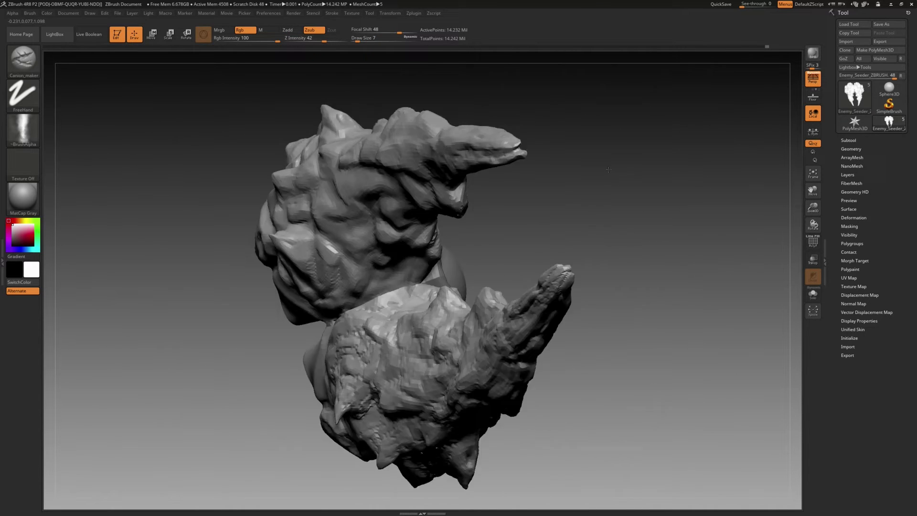
Isolate one half of the detailed Seeder sculpt and examine its cracked rock surface up close
drag(458, 217, 530, 168)
alt+drag(286, 120, 229, 91)
ctrl+shift+drag(207, 162, 612, 334)
alt+drag(592, 330, 657, 436)
alt+drag(286, 71, 451, 99)
alt+drag(161, 93, 610, 133)
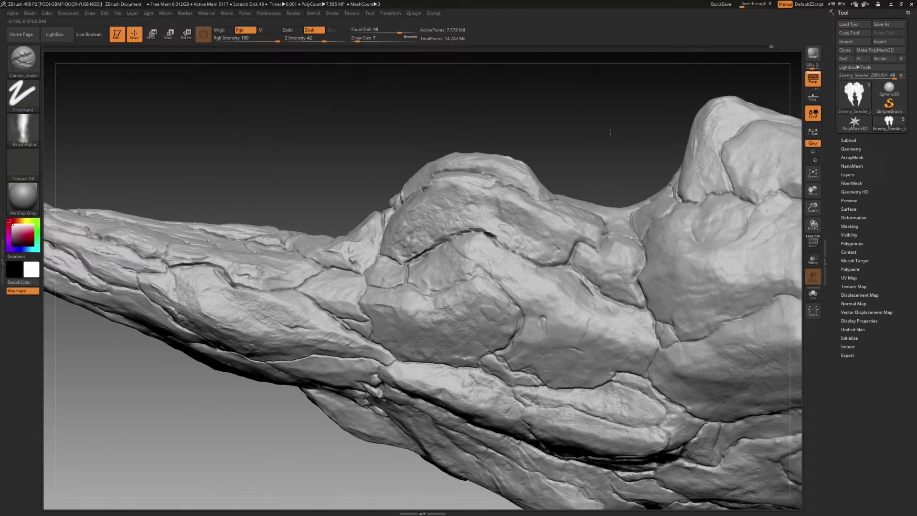
mouse_move(198, 106)
alt+mouse_down()
mouse_move(412, 110)
mouse_move(434, 148)
mouse_move(610, 106)
mouse_move(581, 88)
mouse_move(501, 117)
mouse_move(520, 133)
mouse_move(518, 296)
alt+mouse_up()
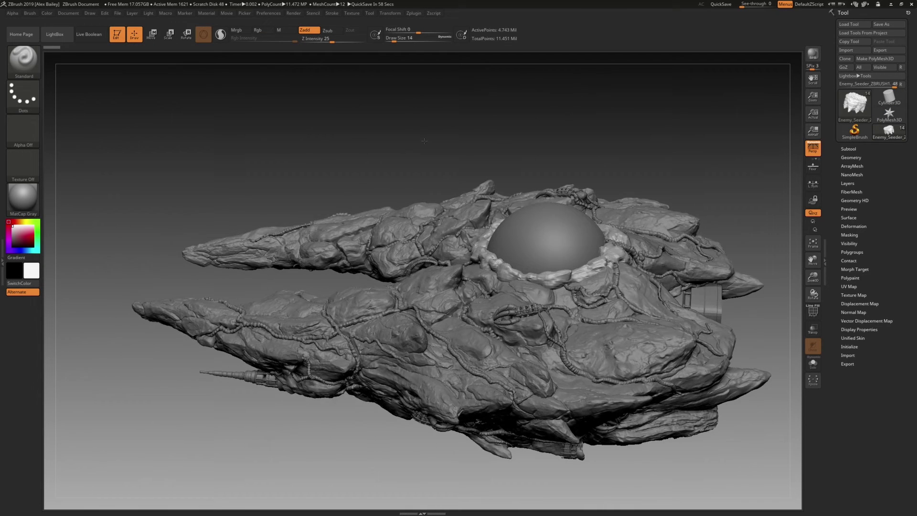
Examine the fully detailed Seeder sculpt from above and from its underside
drag(417, 139, 395, 61)
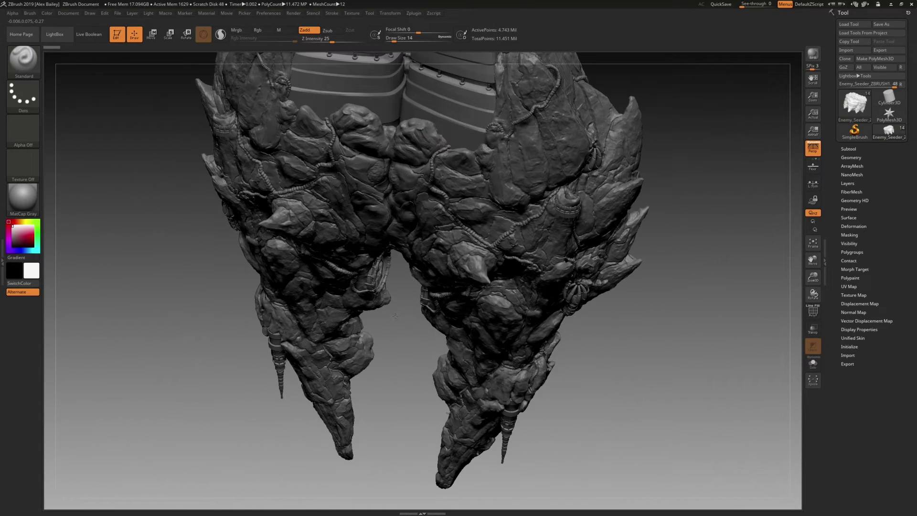
drag(395, 316, 501, 310)
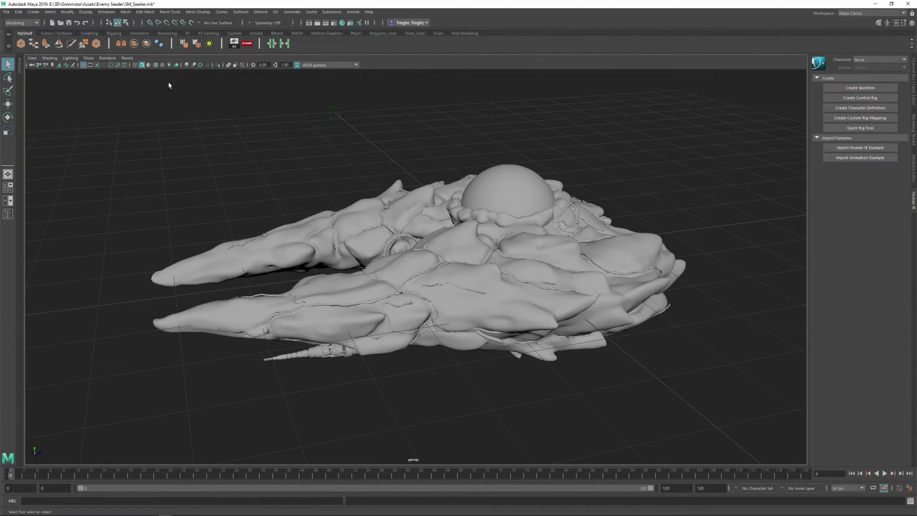
Switch to Maya to inspect the low-poly Seeder and its port-hole ring, and clear the selection
alt+drag(326, 149, 168, 150)
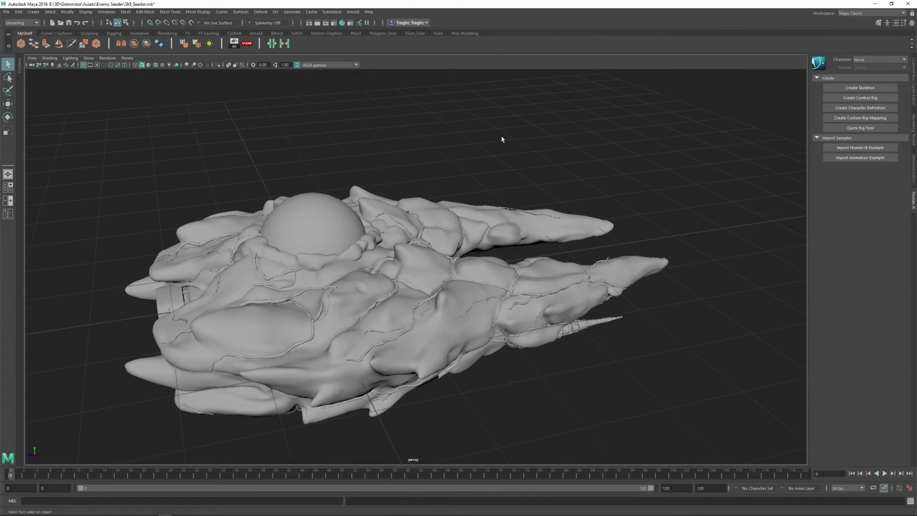
alt+drag(560, 164, 406, 203)
scroll(383, 242, up, 3)
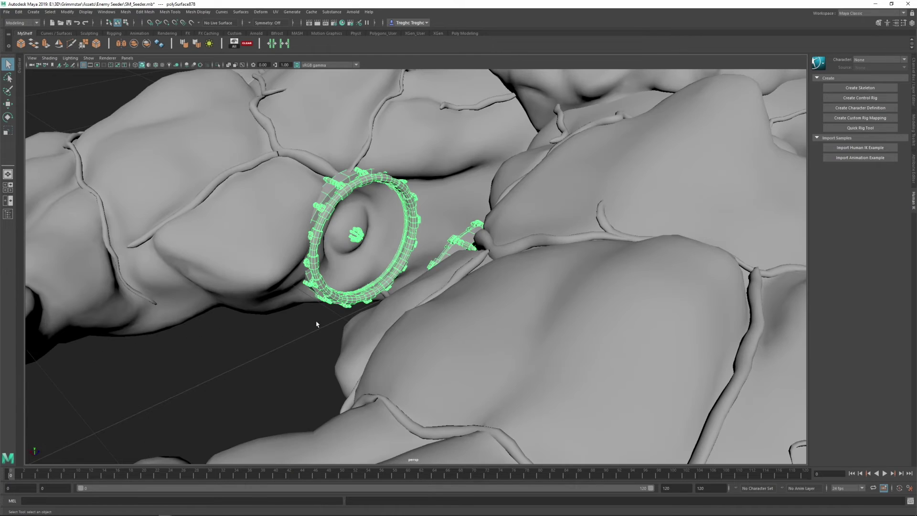
click(280, 334)
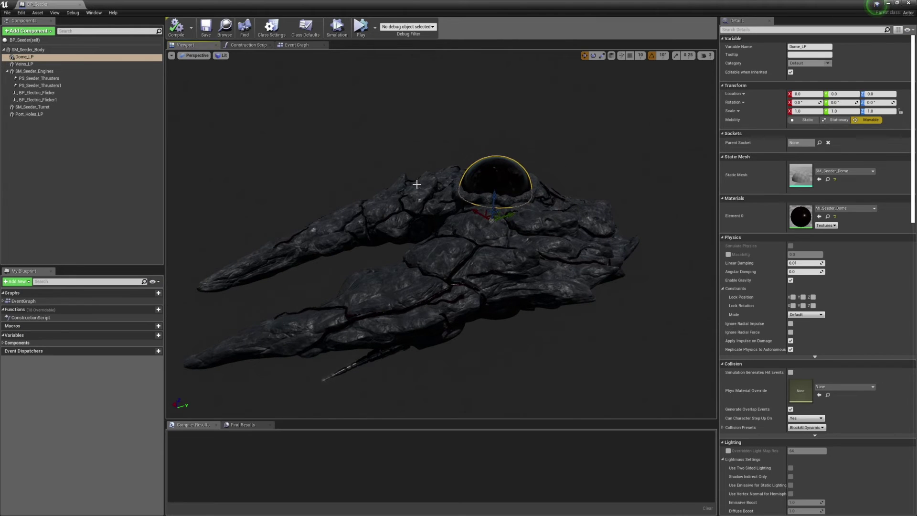
In the BP_Seeder Blueprint in Unreal, select the SM_Seeder_Body component followed by the Veins_LP component
click(410, 185)
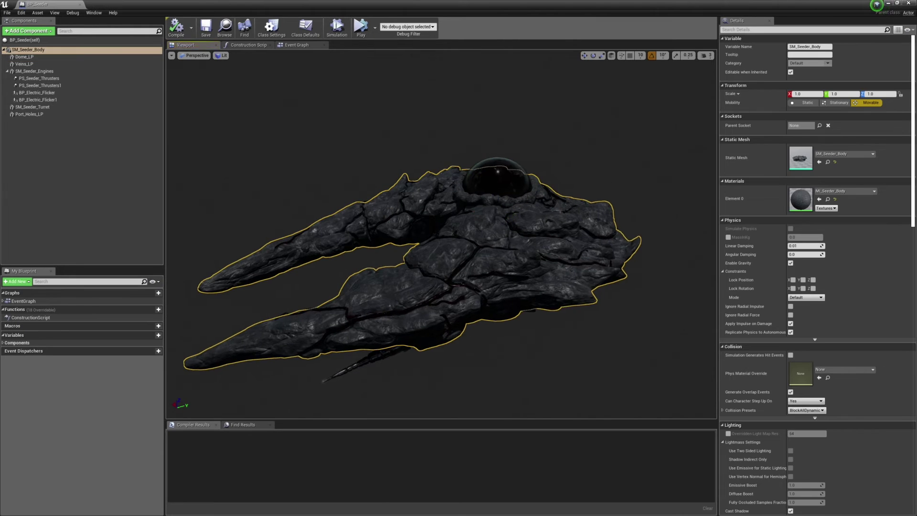
scroll(433, 219, up, 3)
click(453, 296)
Shrink the Blueprint window over the level editor and locate the veins' MI_Veins material in the Content Browser
drag(452, 295, 588, 40)
drag(580, 5, 514, 15)
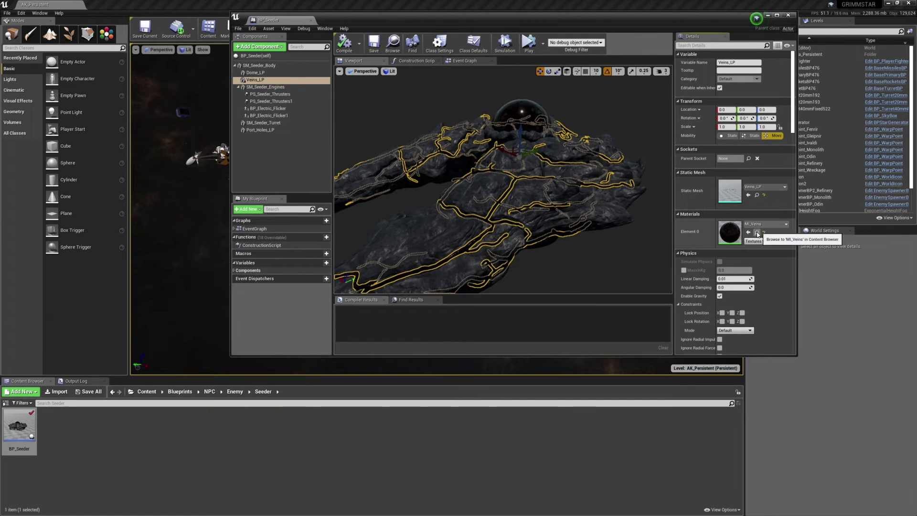
click(757, 232)
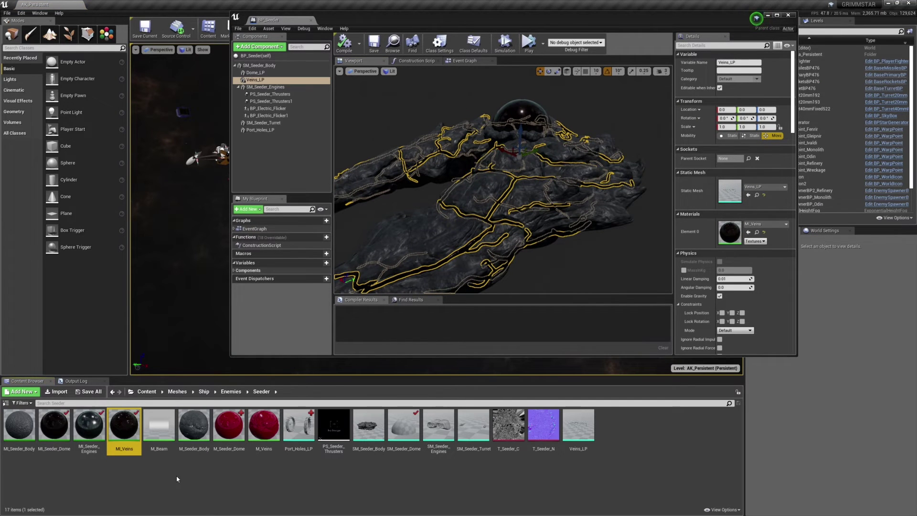
Open the M_Veins master material and examine its node graph through to the output node, along with the preview sphere
click(263, 434)
double_click(263, 425)
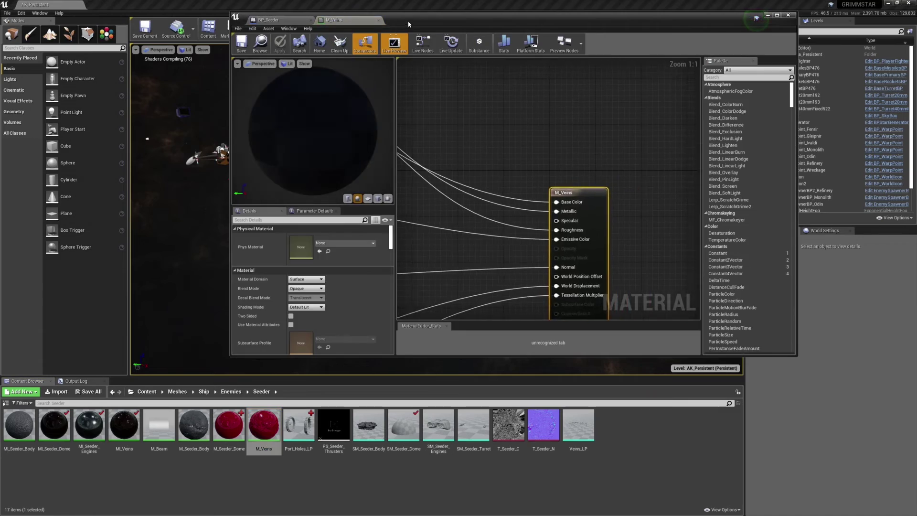
scroll(389, 202, down, 4)
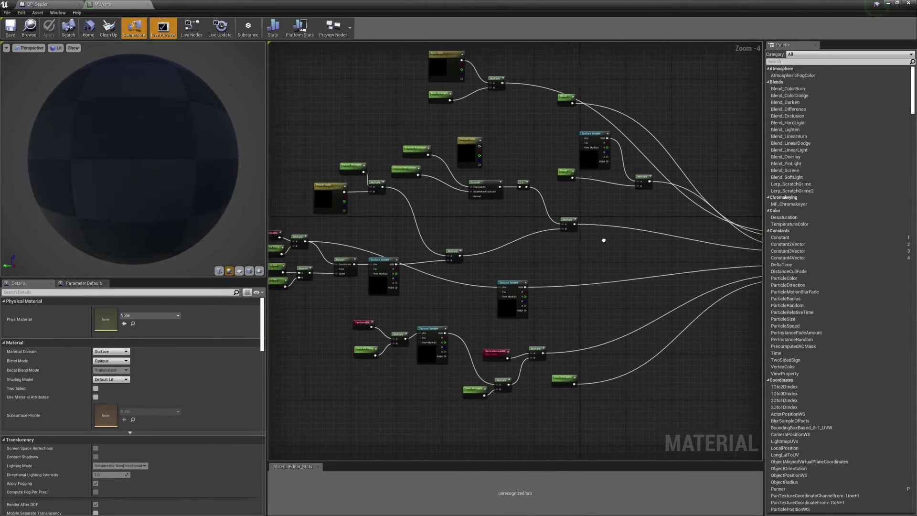
right_drag(643, 243, 467, 239)
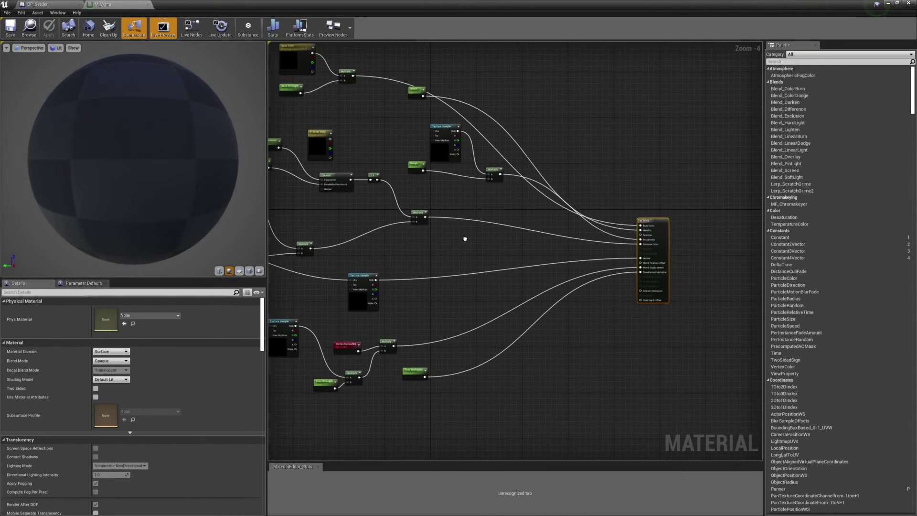
double_click(393, 4)
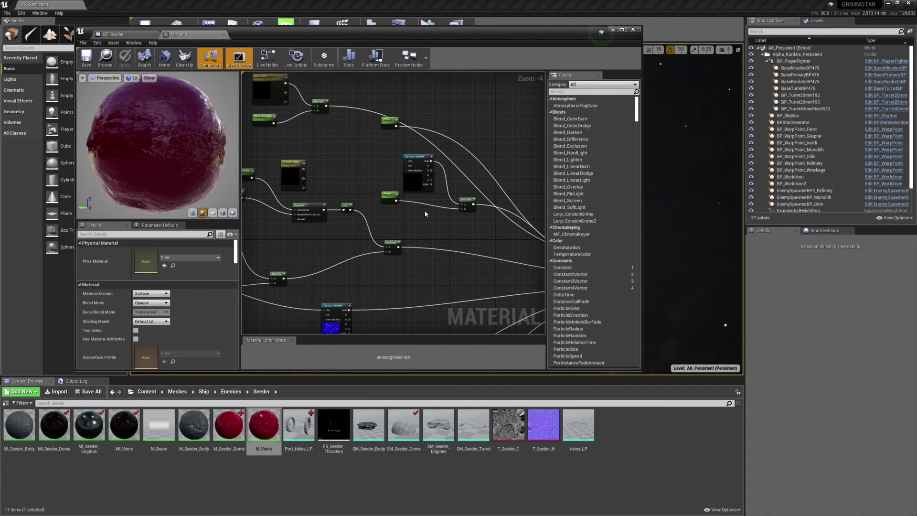
right_drag(455, 103, 464, 163)
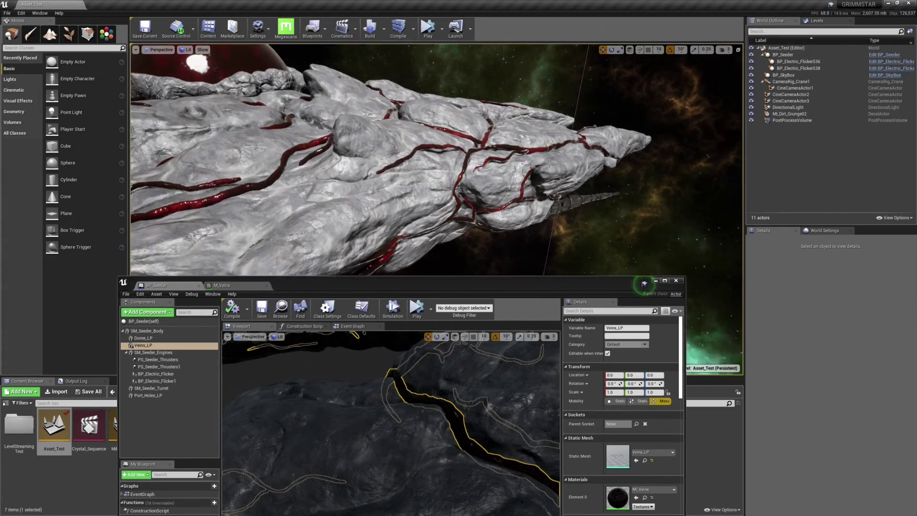
View the BP_Seeder Blueprint full screen, followed by the PS_Seeder_Thrusters particle system and its two beam emitters, and restore the window size
drag(444, 285, 465, 6)
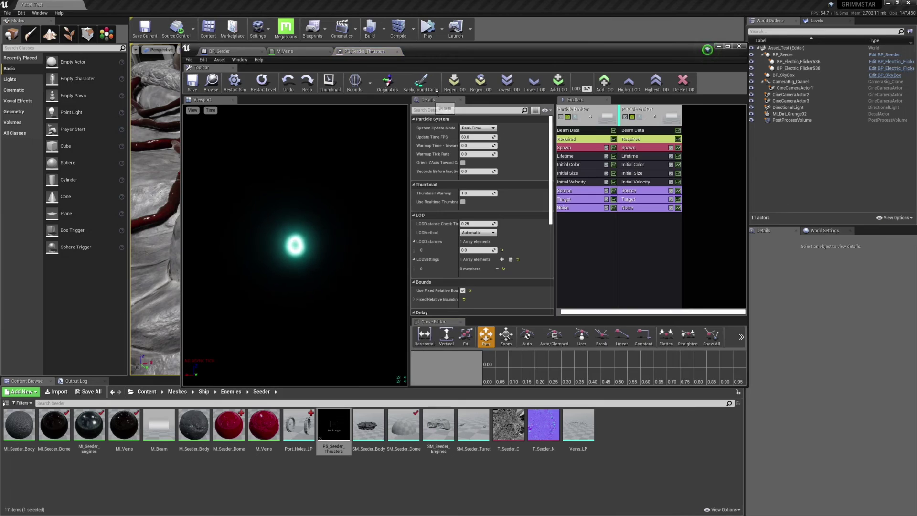
drag(435, 48, 435, 3)
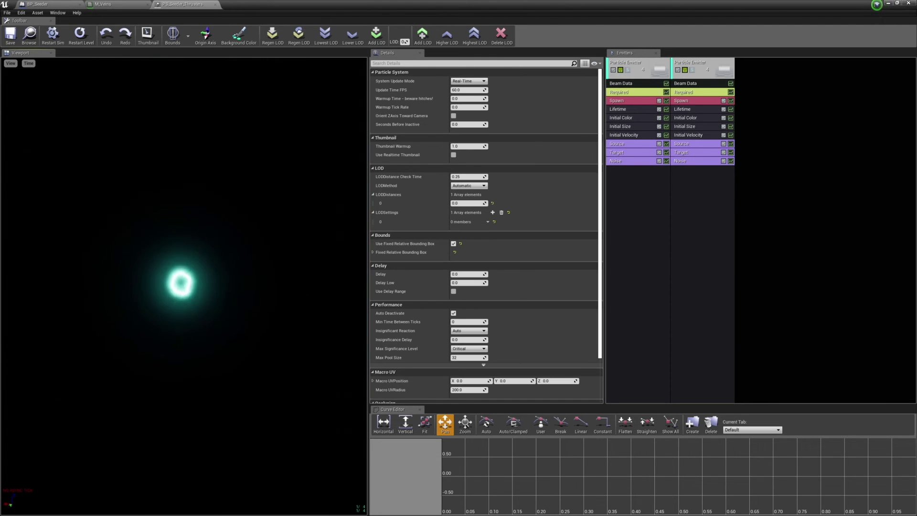
drag(294, 4, 330, 38)
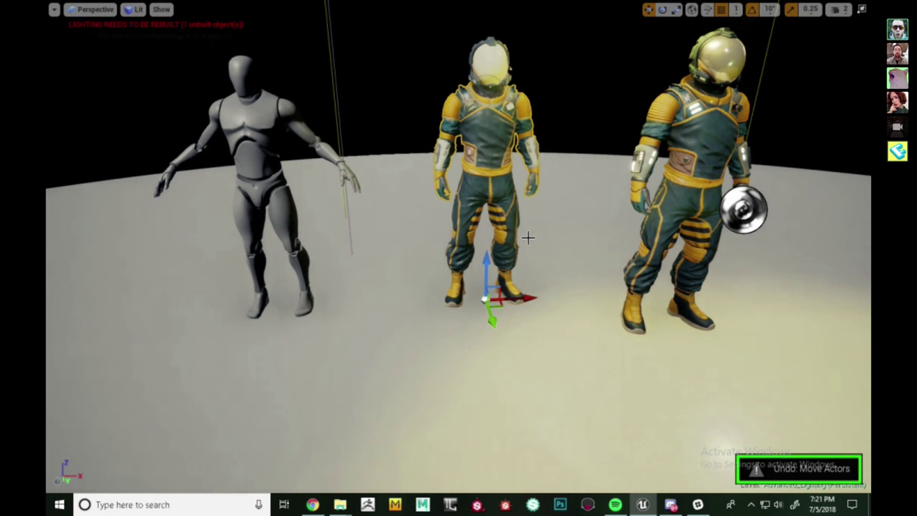
Move the viewport camera in close to the selected space-suited character's torso and arms
key(w)
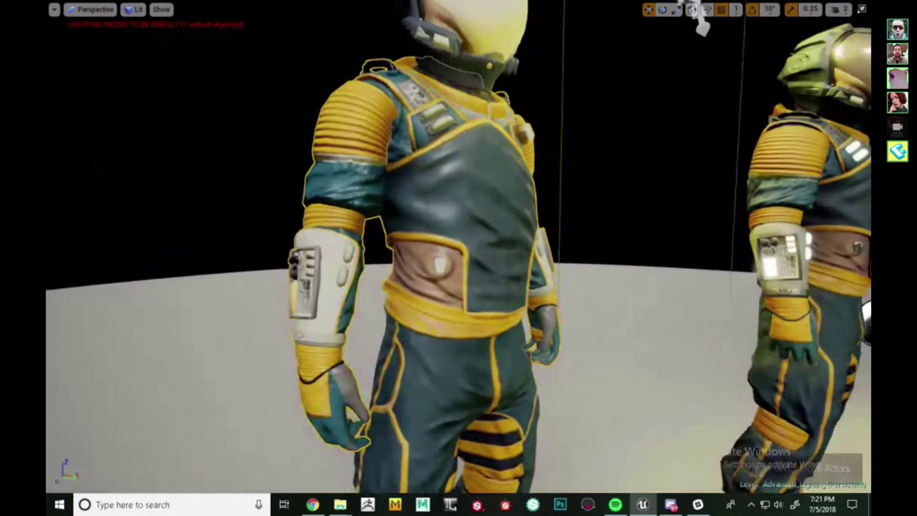